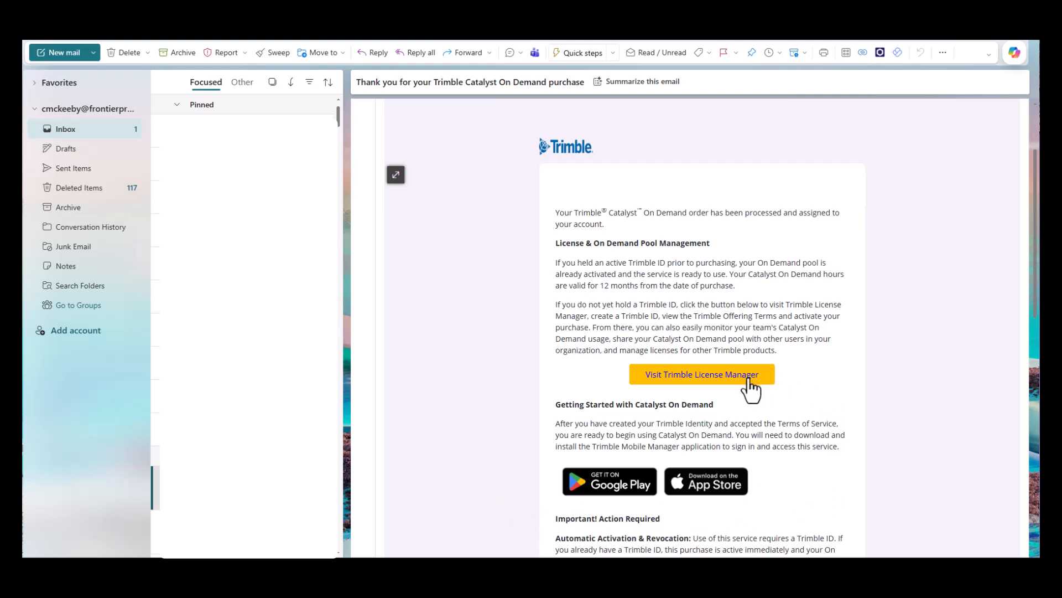
# Step: Open Trimble License Manager from the purchase e-mail and start creating a Trimble ID in the United States (US) region
pyautogui.click(692, 378)
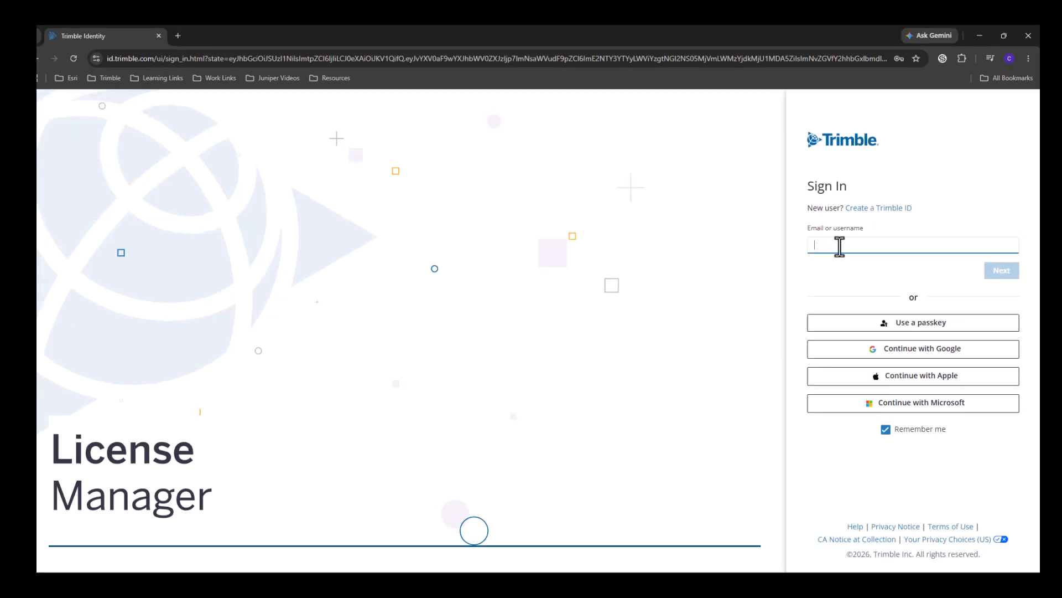
pyautogui.click(873, 214)
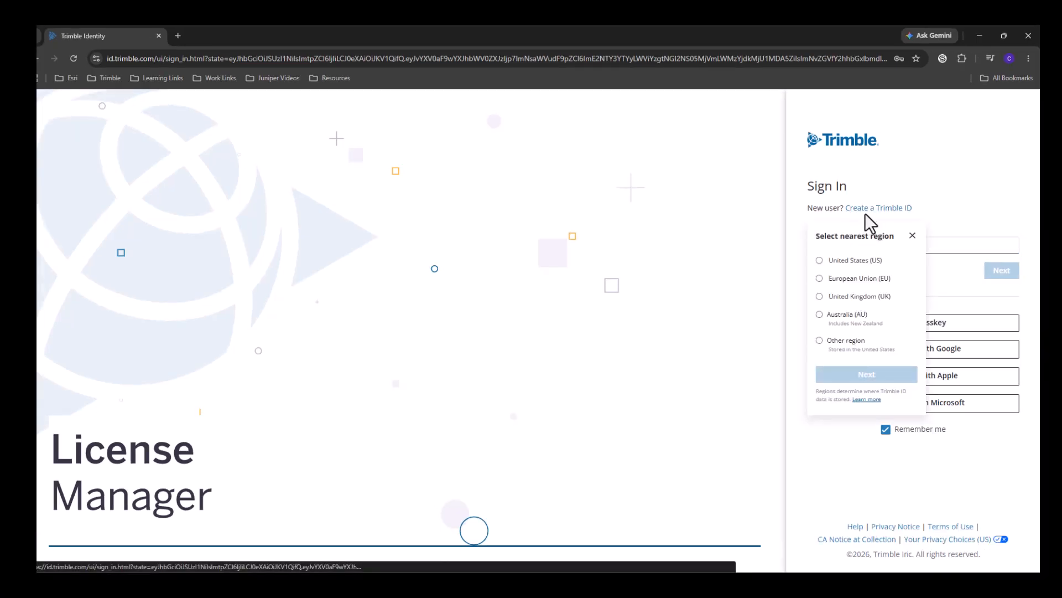
pyautogui.click(819, 260)
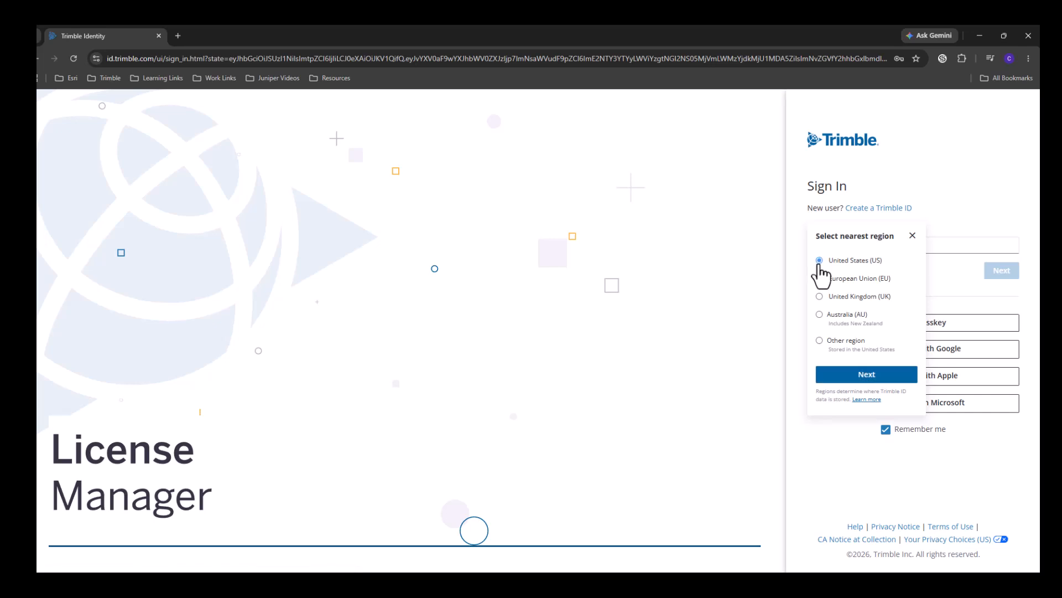
pyautogui.click(896, 382)
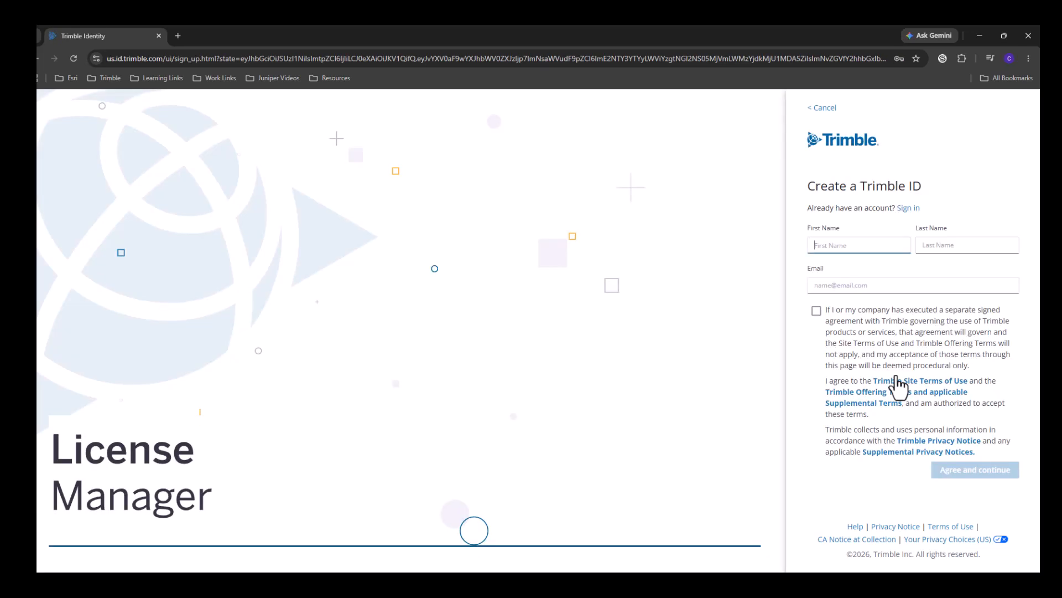
# Step: Enter the account holder's first and last name for the new Trimble ID
pyautogui.click(857, 247)
pyautogui.write('GPS')
pyautogui.press('Tab')
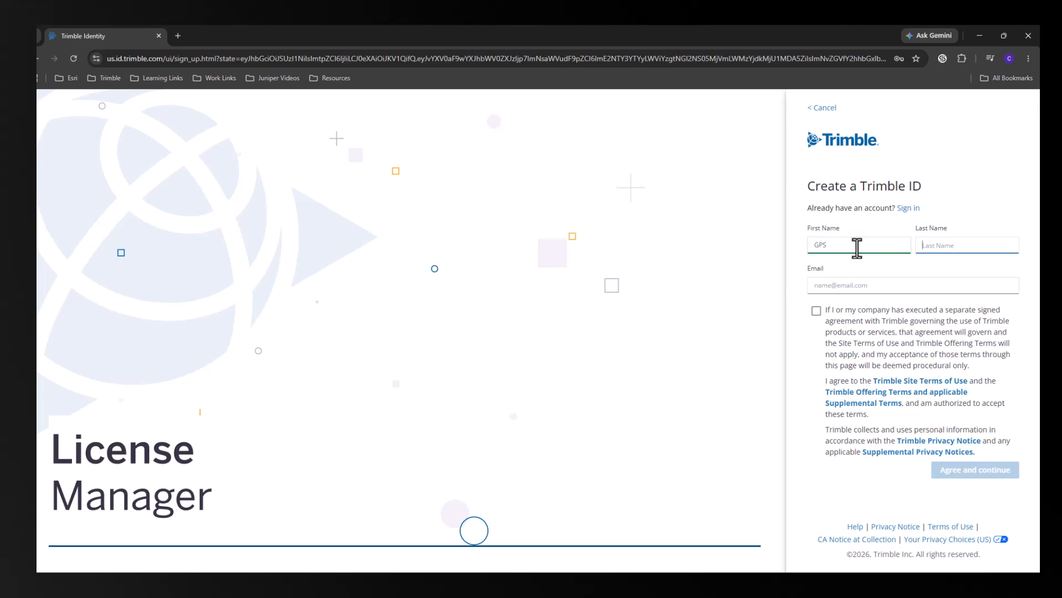
pyautogui.write('User')
pyautogui.press('Tab')
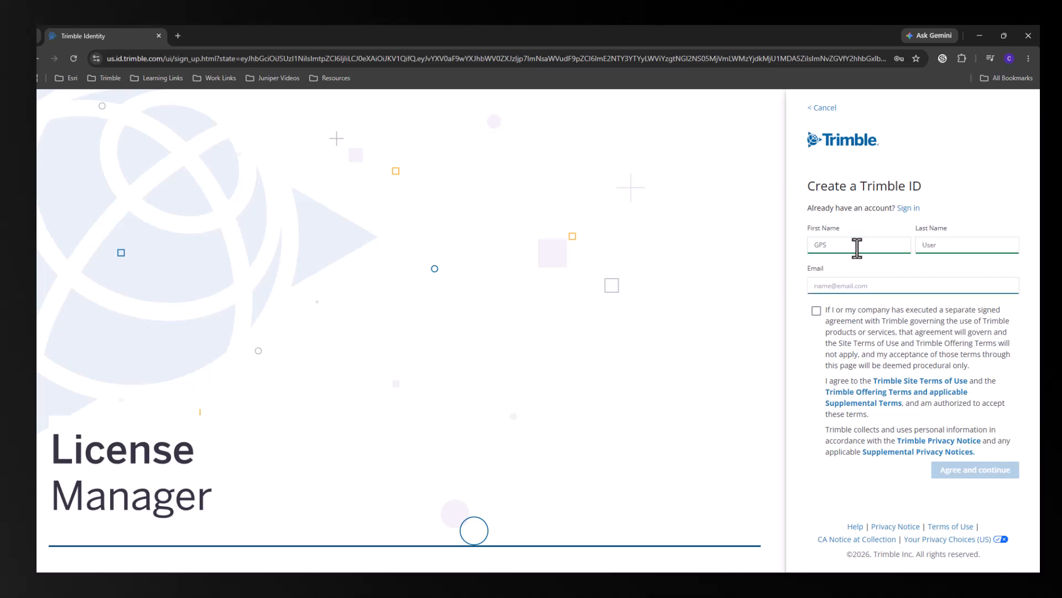
# Step: Fill in the account holder's e-mail address for the new Trimble ID
pyautogui.write('GP')
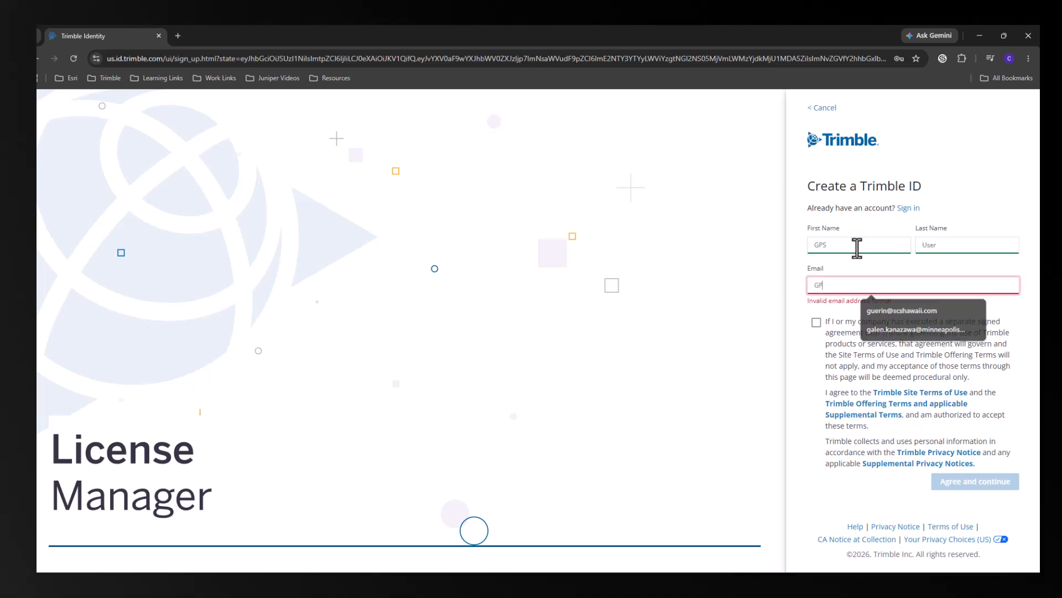
pyautogui.write('Suser')
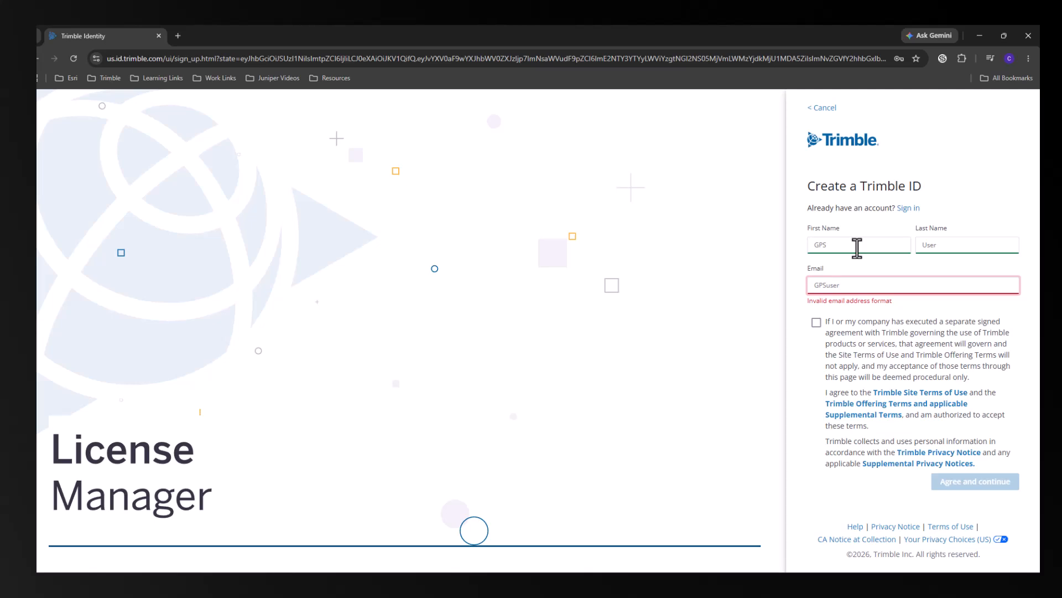
pyautogui.write('front')
pyautogui.hotkey('ctrl', 'a')
pyautogui.press('BackSpace')
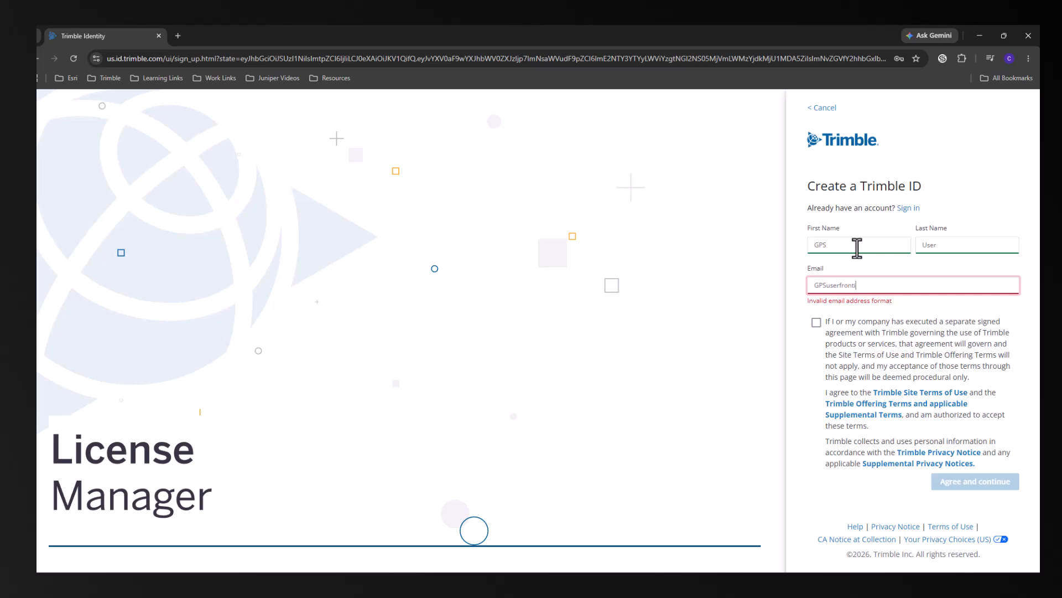
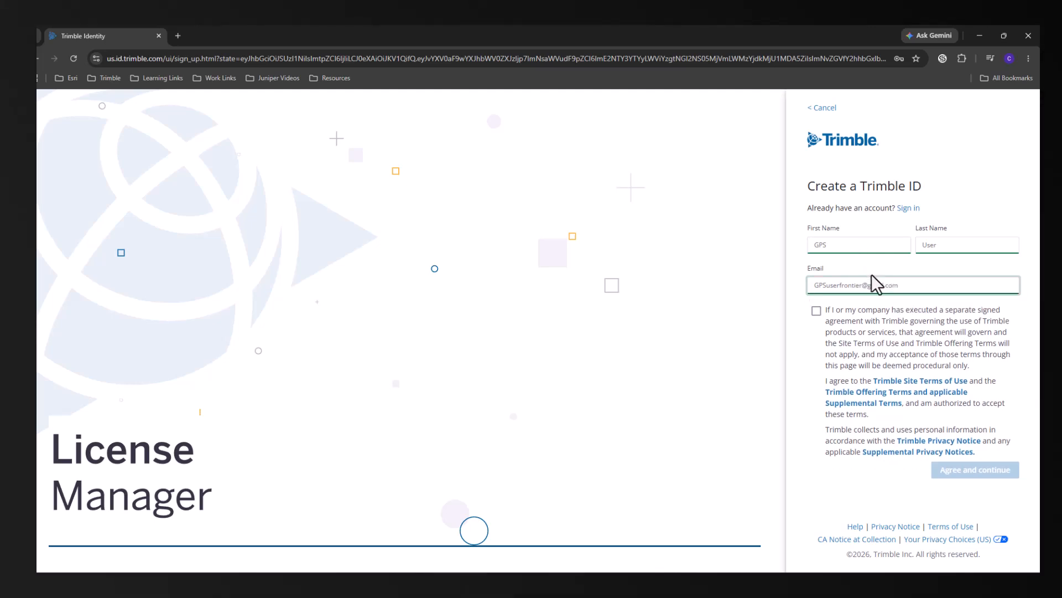
# Step: Accept the Trimble terms to continue the registration and postpone enabling multi-factor authentication
pyautogui.click(817, 311)
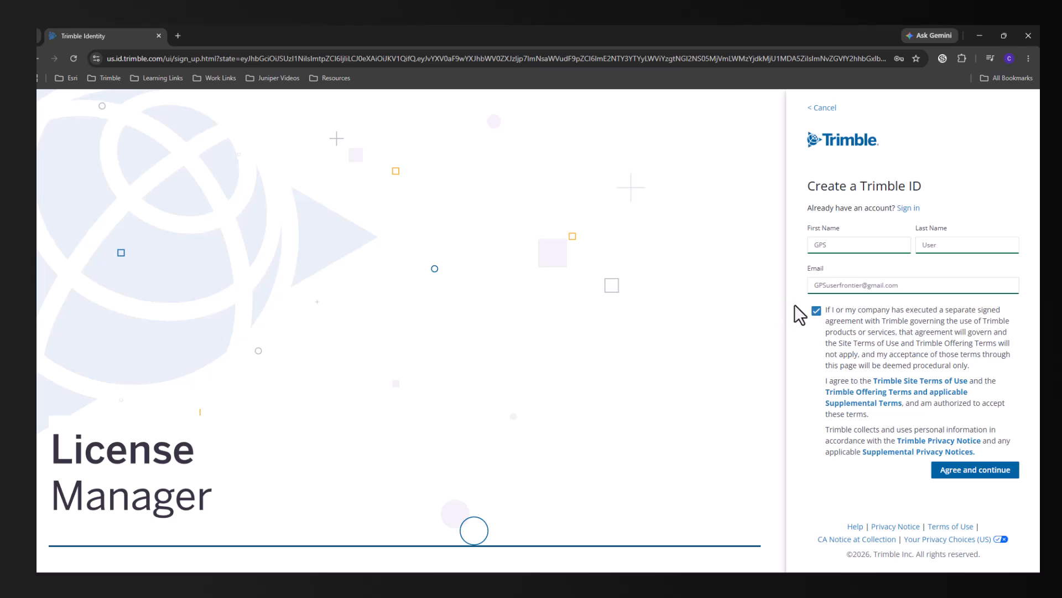
pyautogui.click(994, 472)
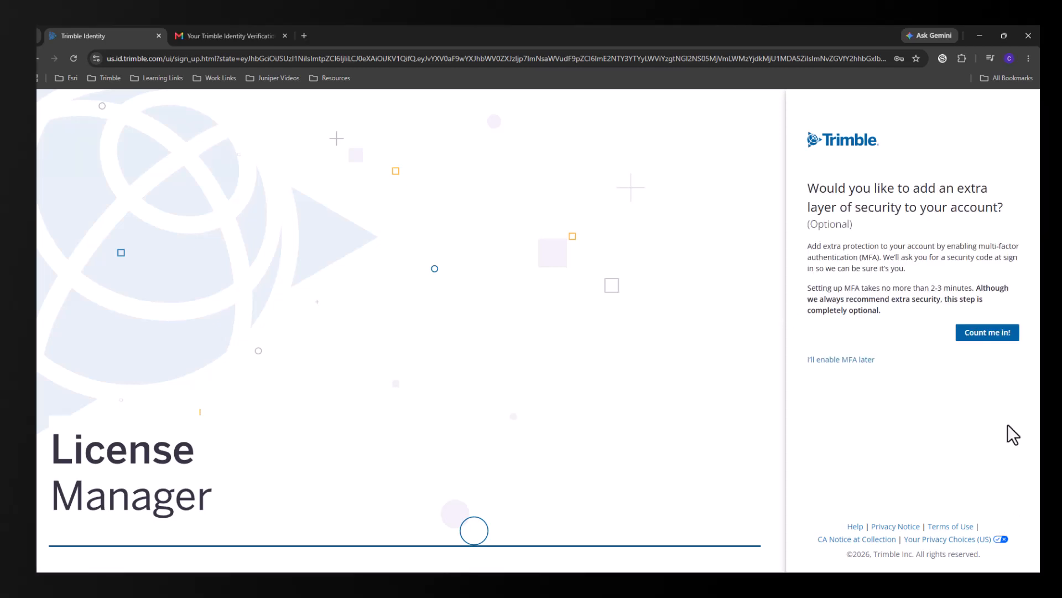
pyautogui.click(862, 360)
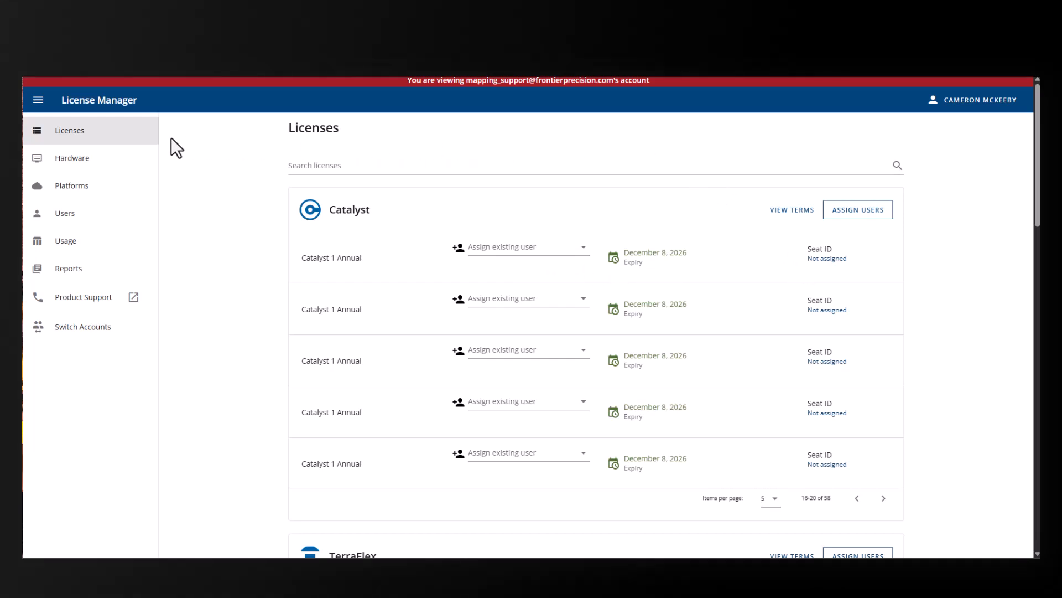
# Step: Start creating a new License Manager user and enter that user's e-mail address
pyautogui.click(72, 219)
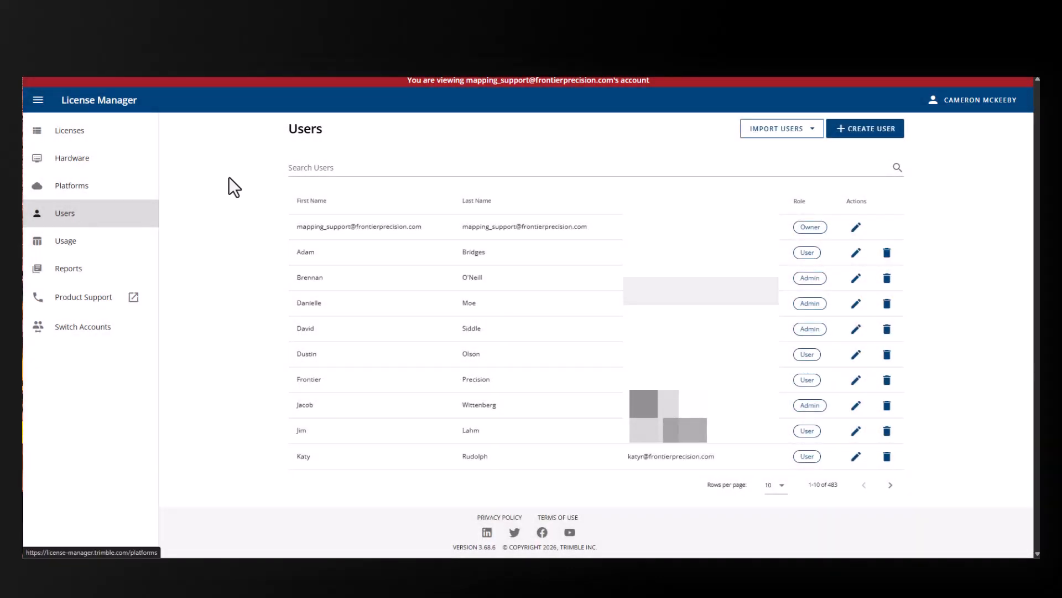
pyautogui.click(880, 132)
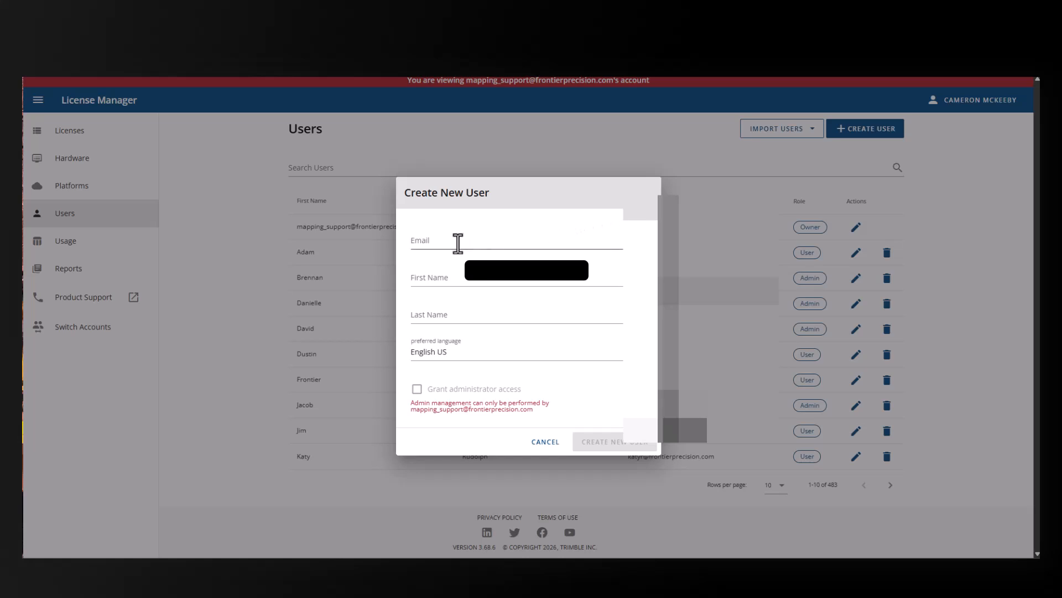
pyautogui.click(458, 242)
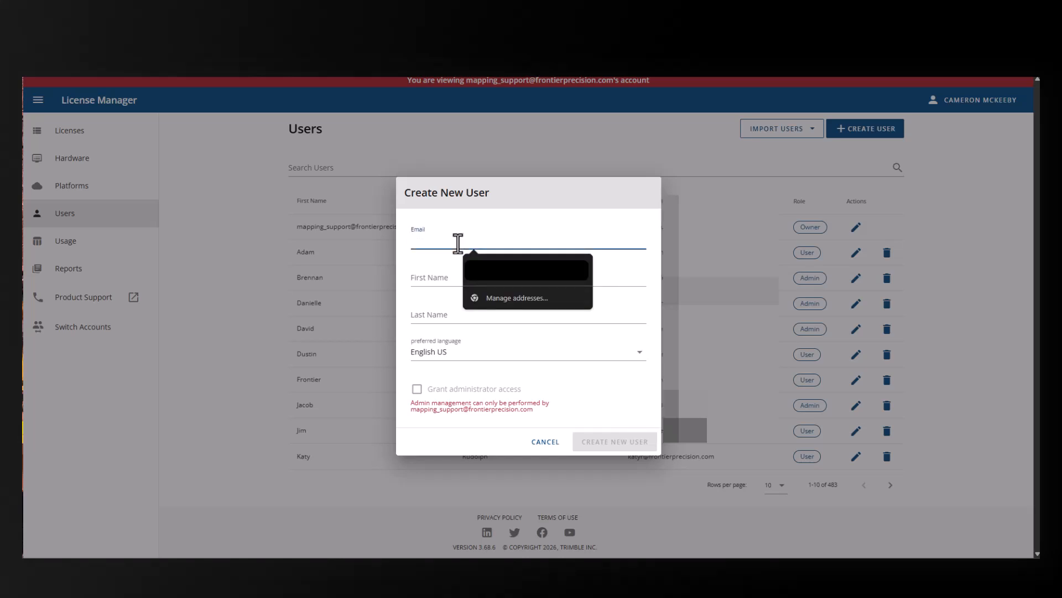
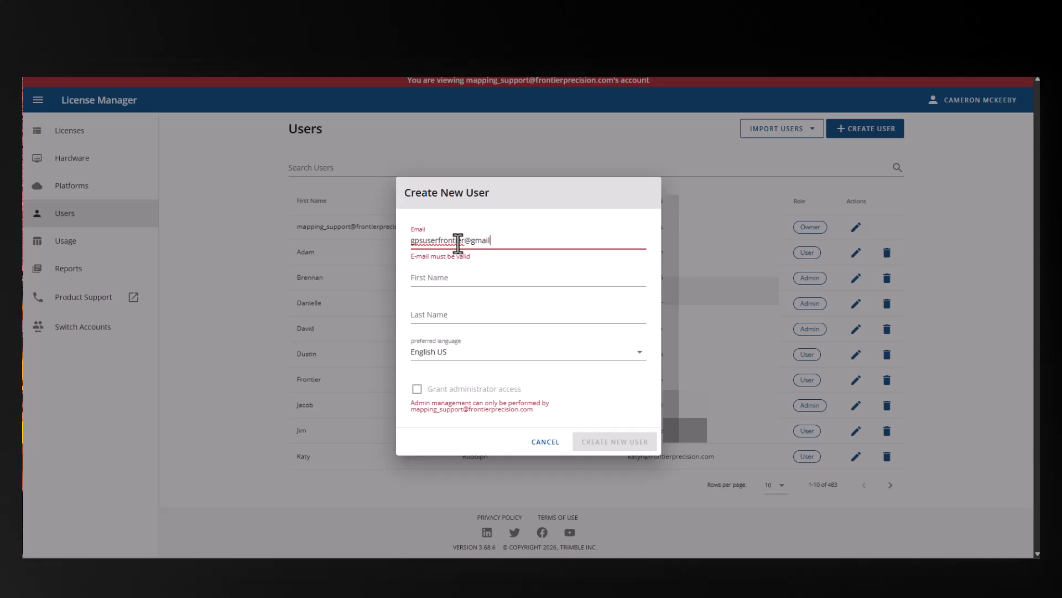
pyautogui.press('Tab')
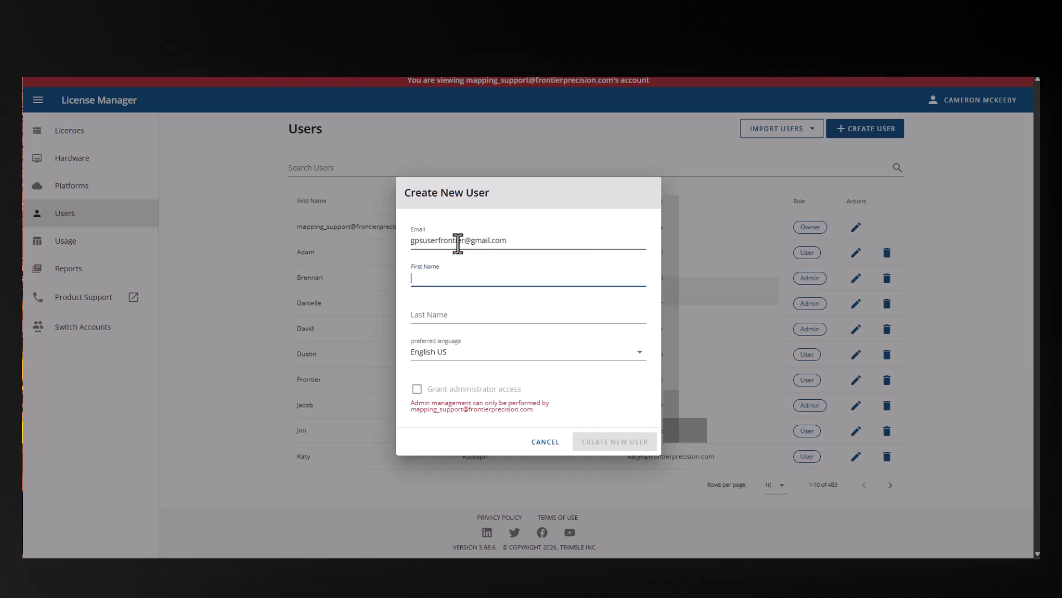
# Step: Fill in the new user's first and last name and create the user with English US as preferred language
pyautogui.write('GPS')
pyautogui.press('Tab')
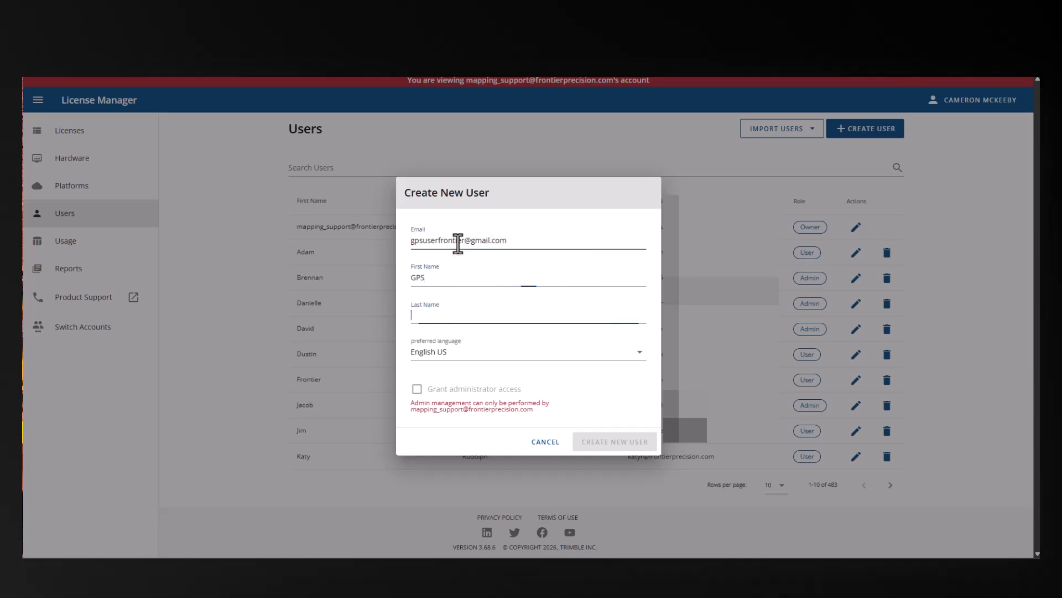
pyautogui.write('User')
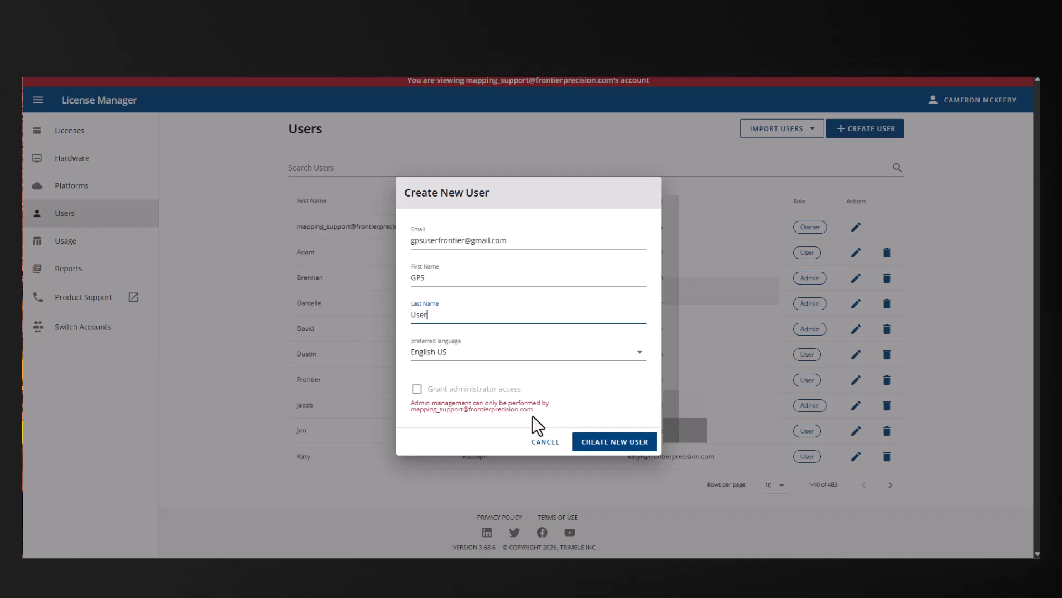
pyautogui.click(625, 442)
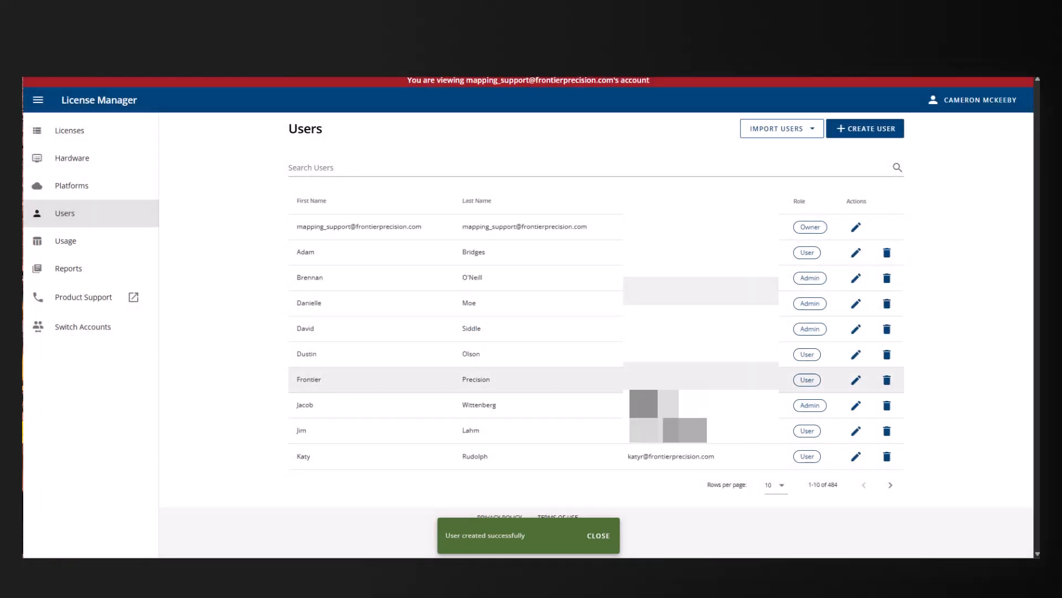
# Step: Assign the newly created user to the first listed Catalyst 1 Annual license
pyautogui.click(86, 148)
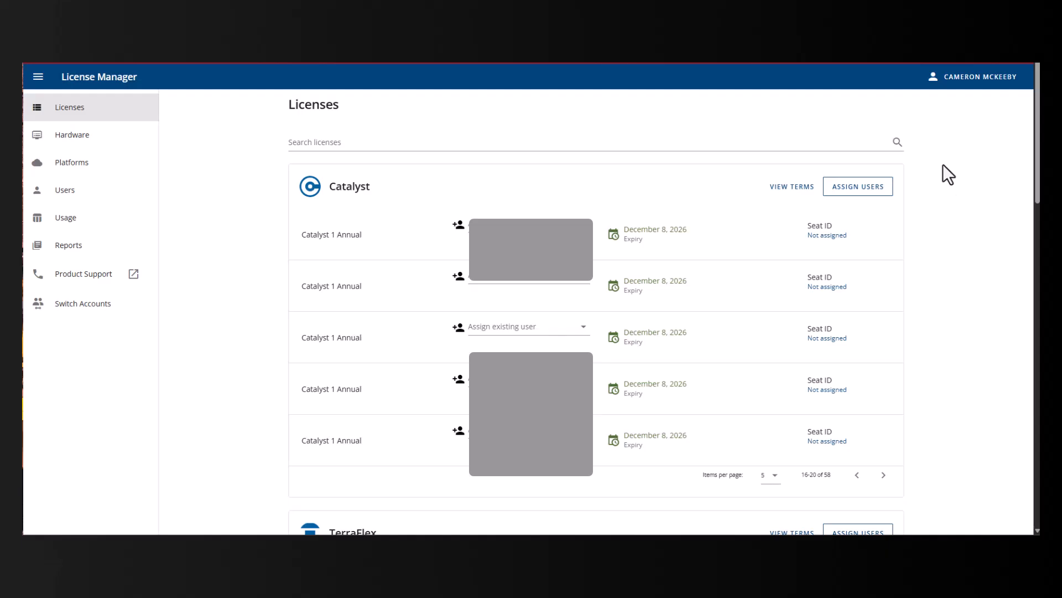
pyautogui.click(486, 226)
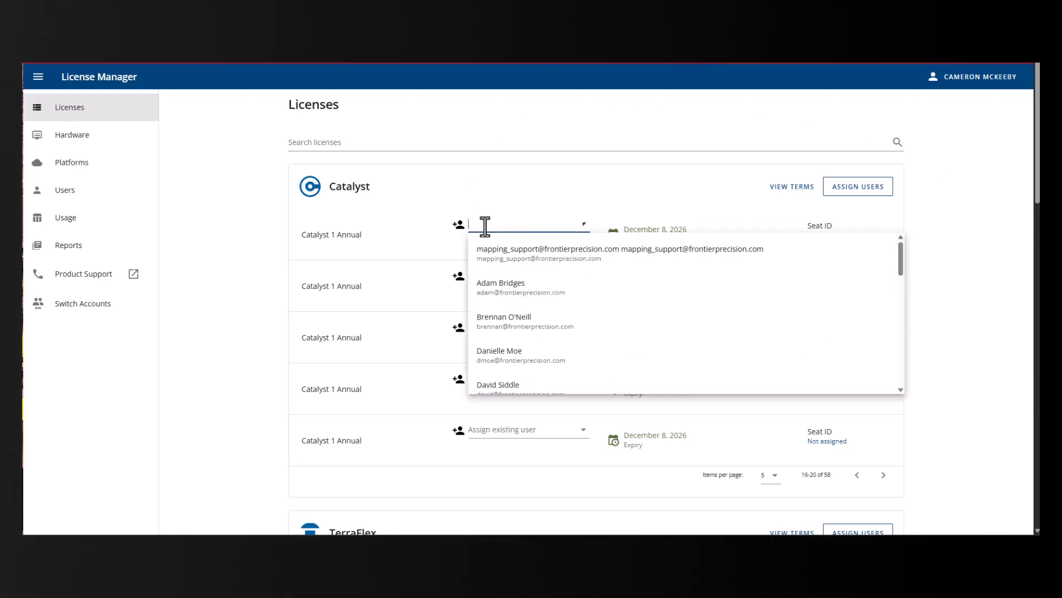
pyautogui.write('G')
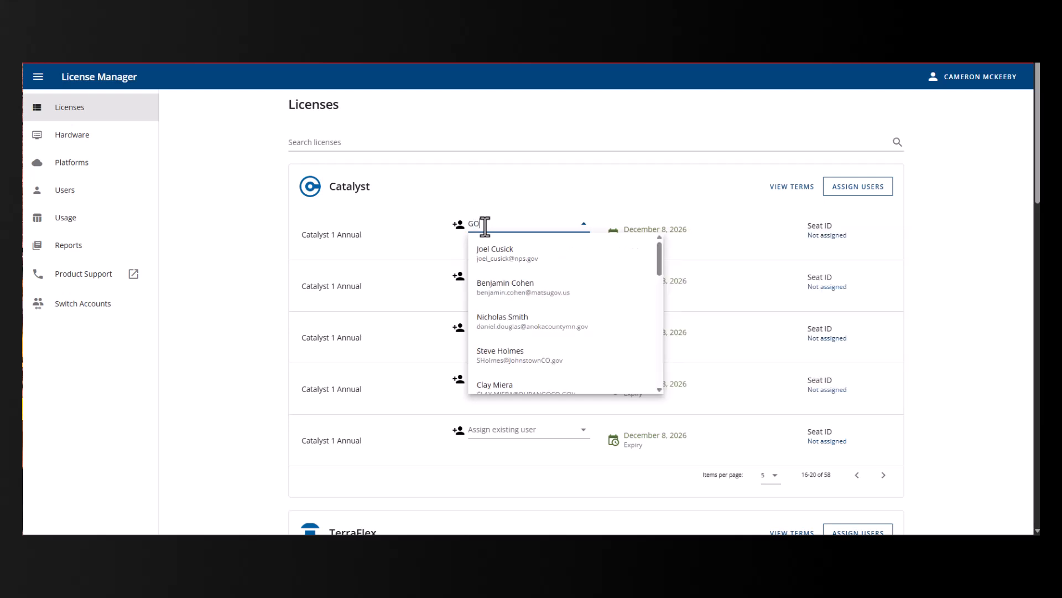
pyautogui.write('PS User')
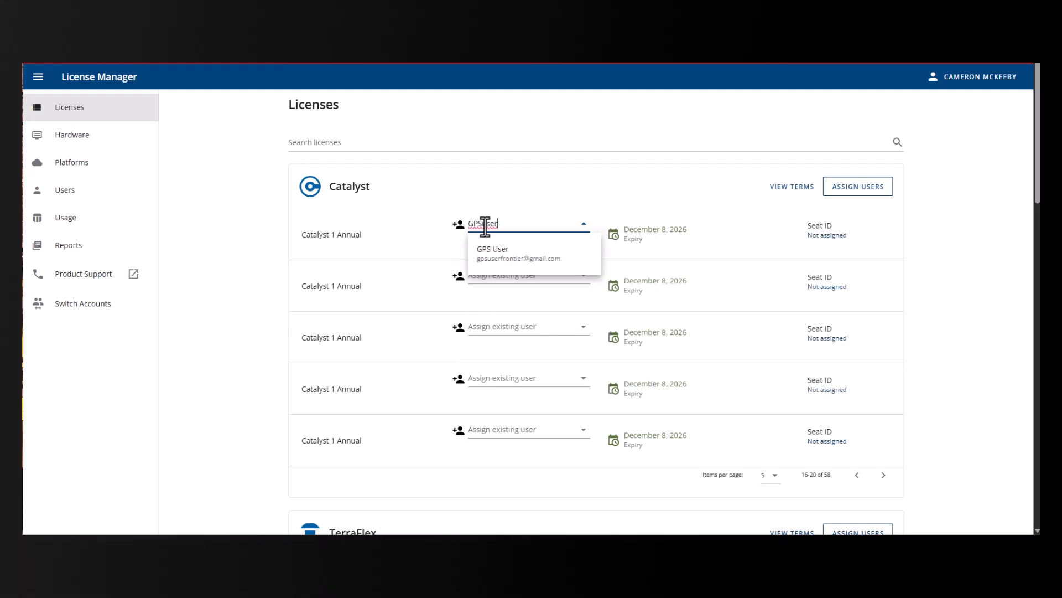
pyautogui.click(533, 264)
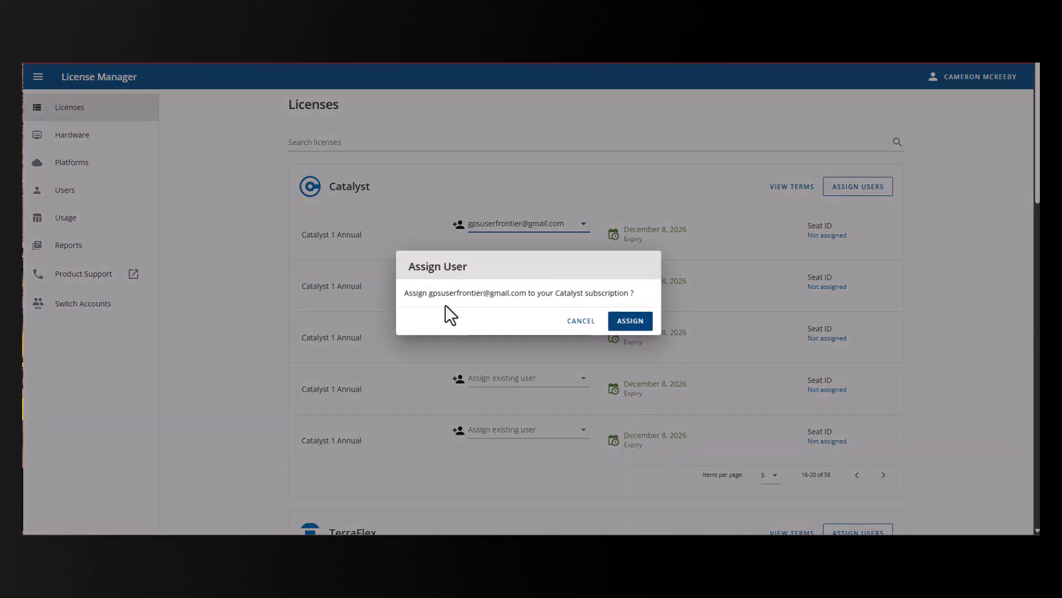
pyautogui.click(628, 322)
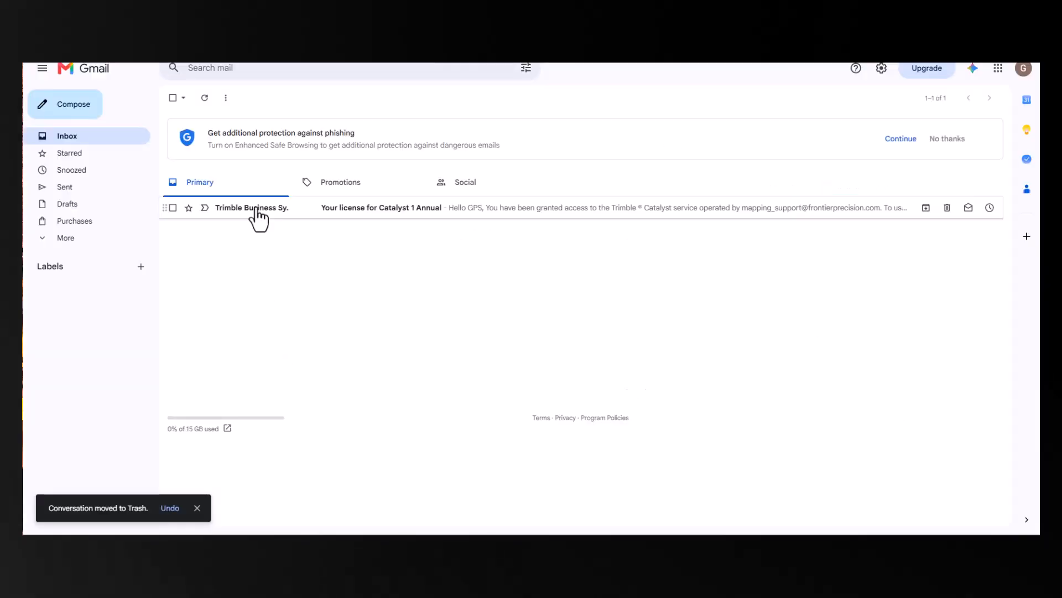
# Step: Remove the newly assigned user from the Catalyst 1 Annual subscription
pyautogui.click(254, 218)
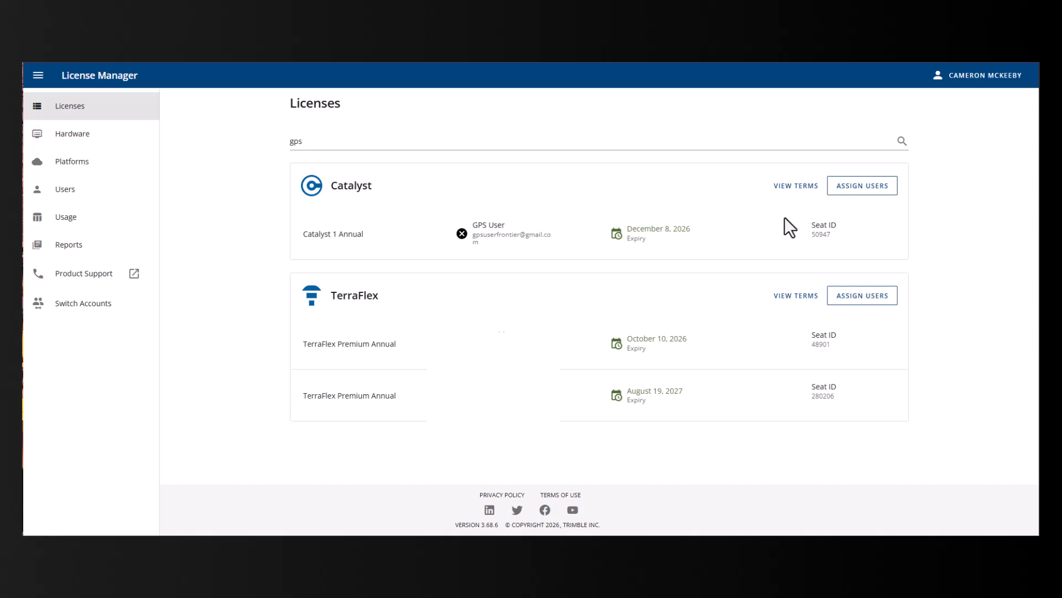
pyautogui.click(462, 234)
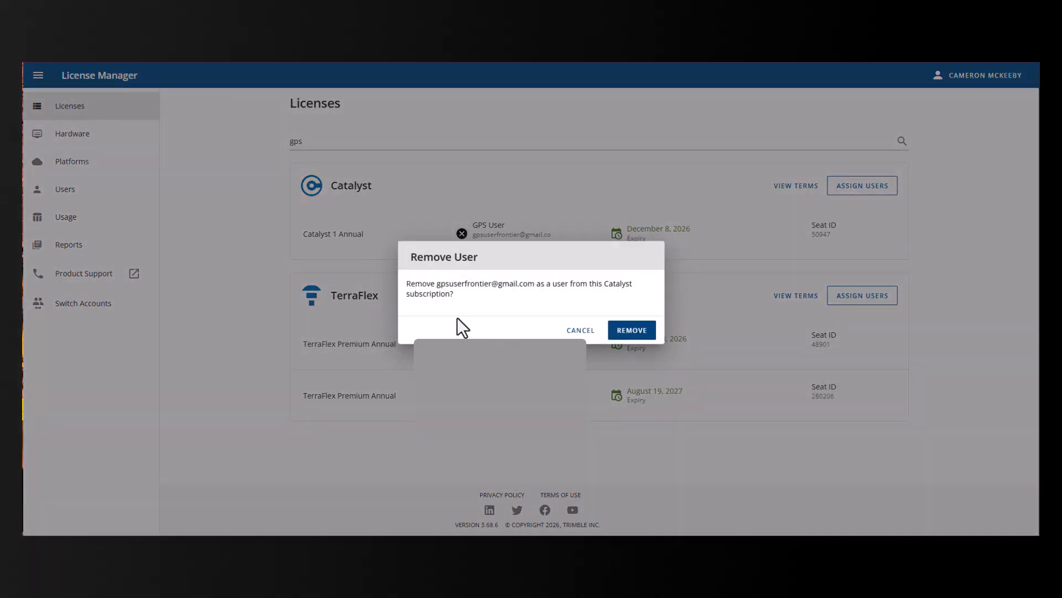
pyautogui.click(642, 334)
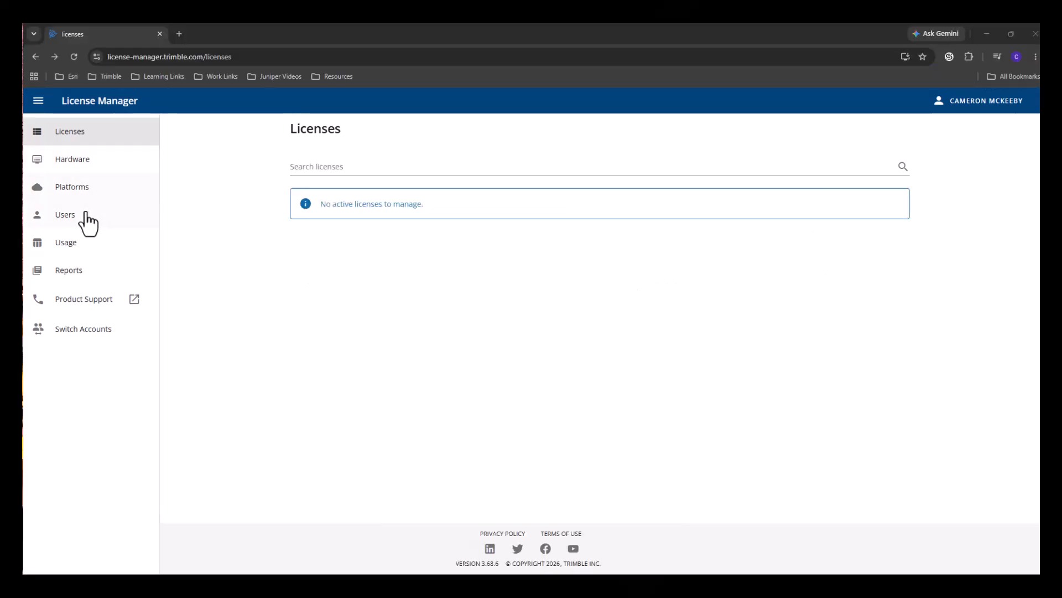
# Step: Check the primary account's users and licenses, and switch to the mapping support delegate account
pyautogui.click(84, 217)
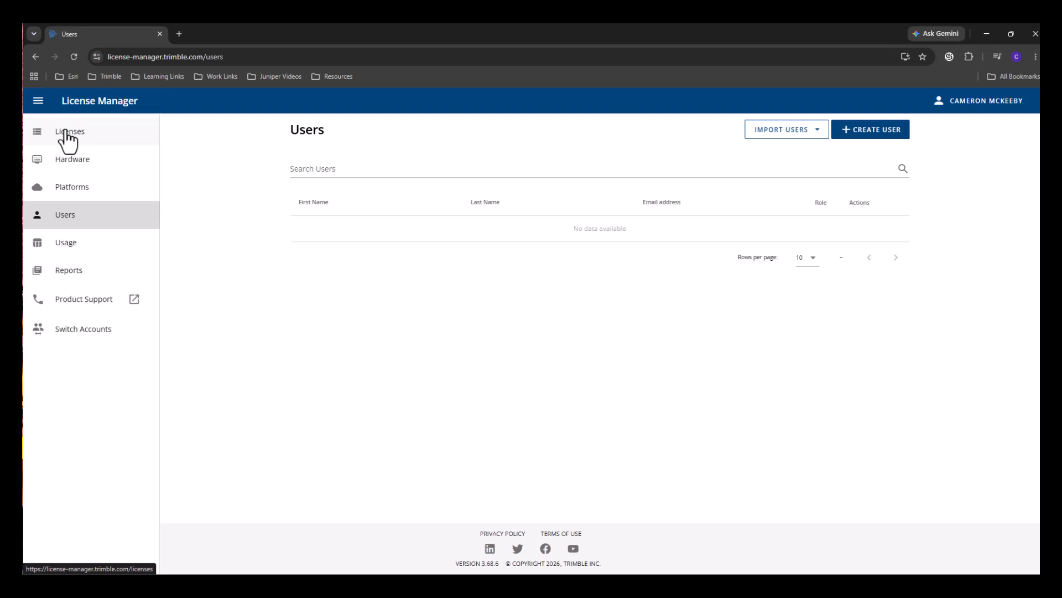
pyautogui.click(68, 133)
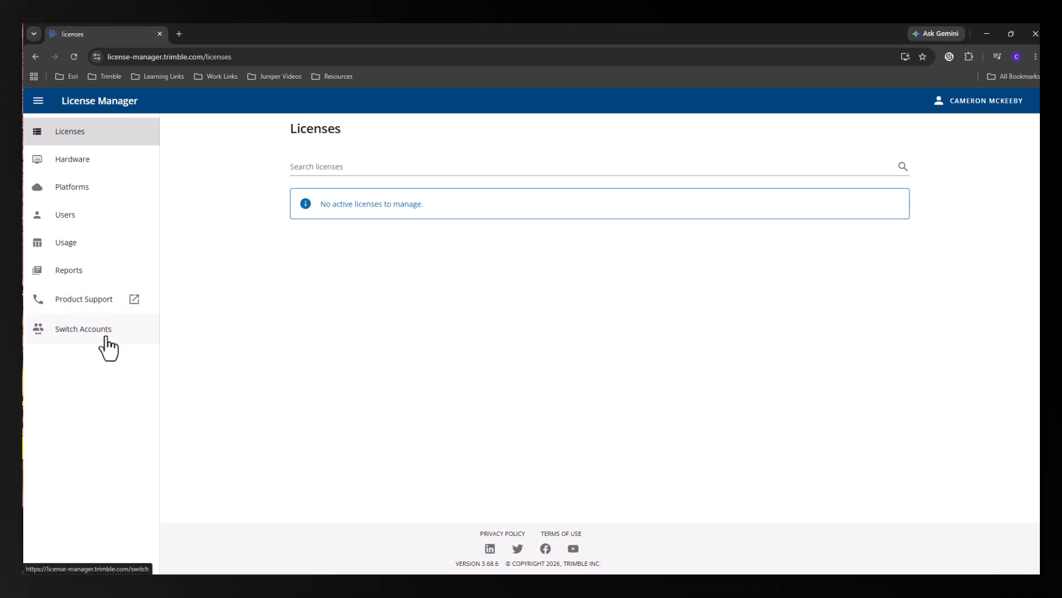
pyautogui.click(108, 348)
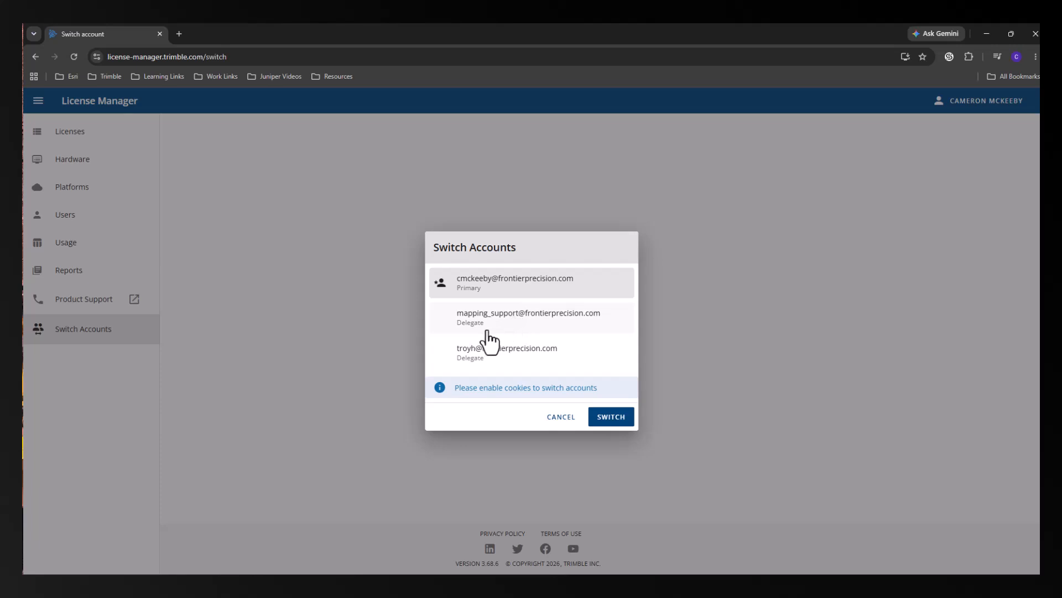
pyautogui.click(567, 332)
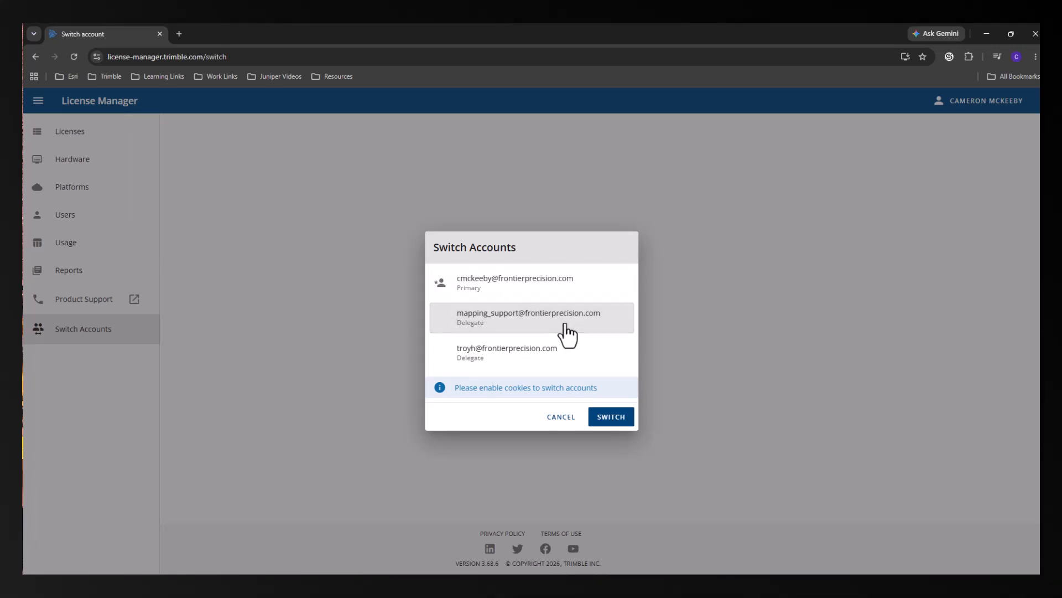
pyautogui.click(611, 425)
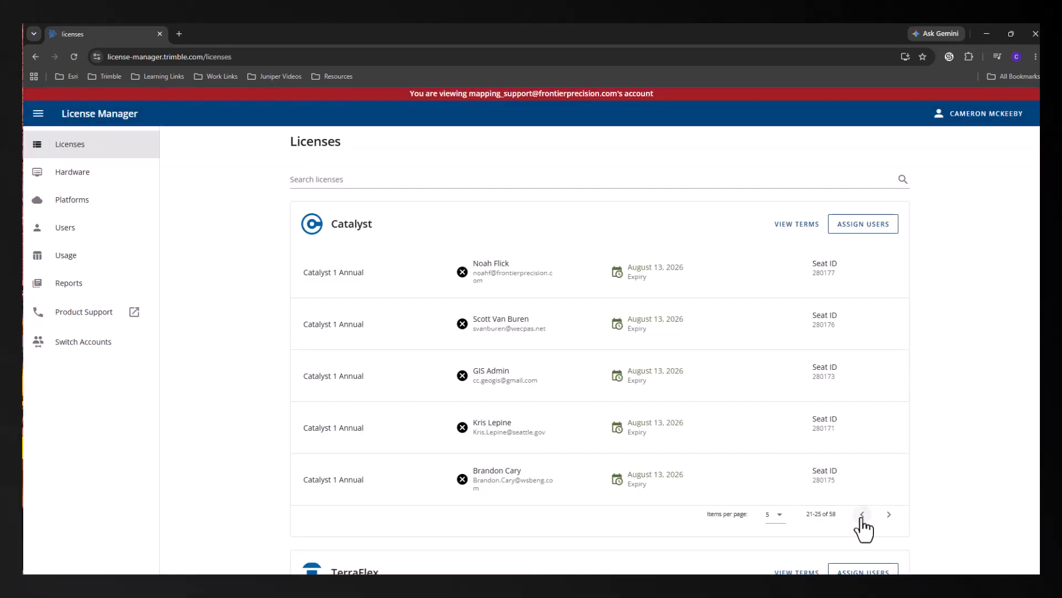
pyautogui.click(862, 514)
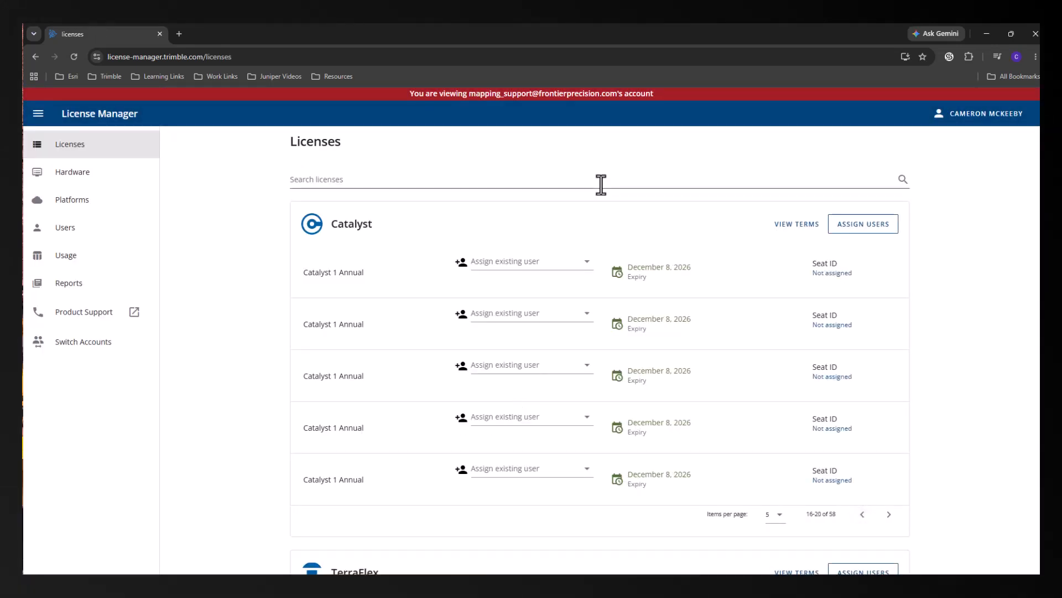